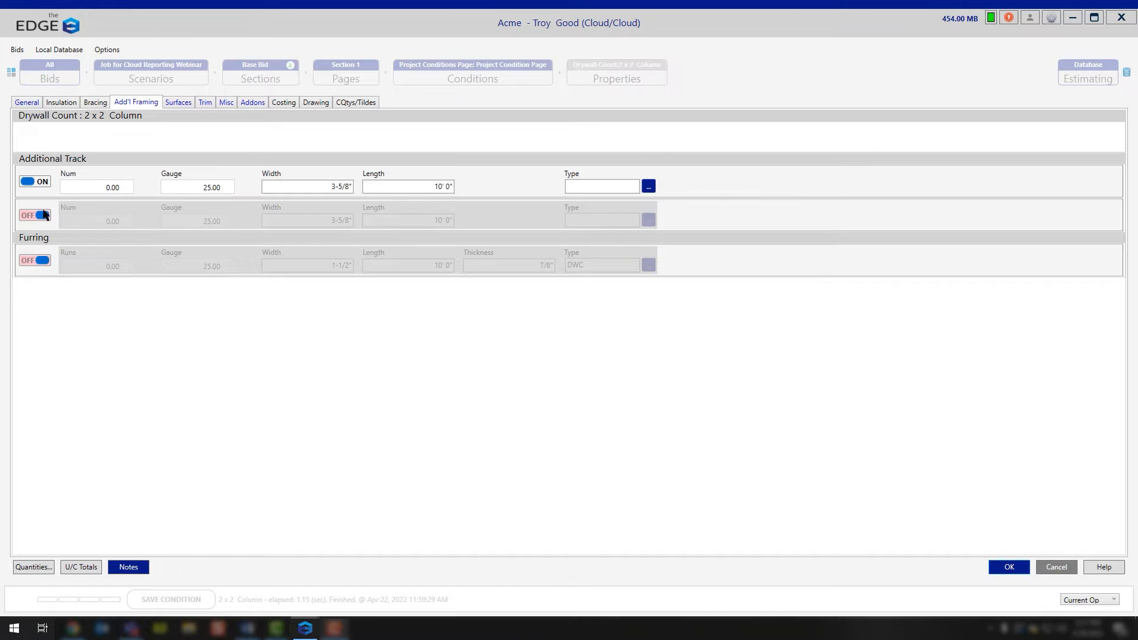
# Enable the second additional track row and review the first row's gauge, width, length and type against the general stud and track settings.
pyautogui.click(42, 215)
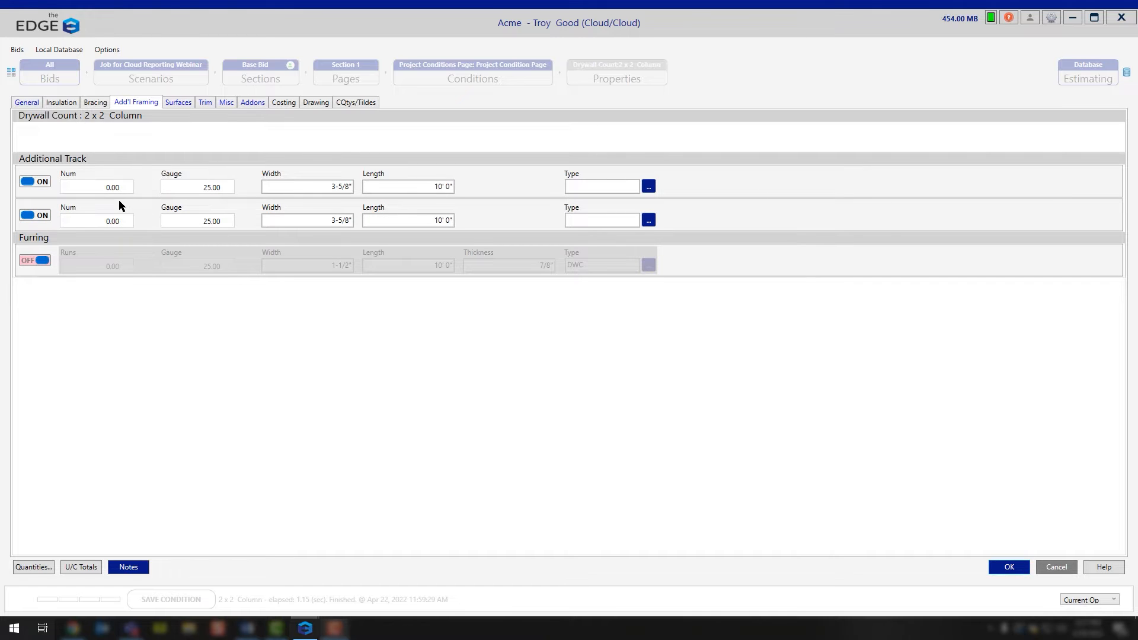
pyautogui.click(31, 102)
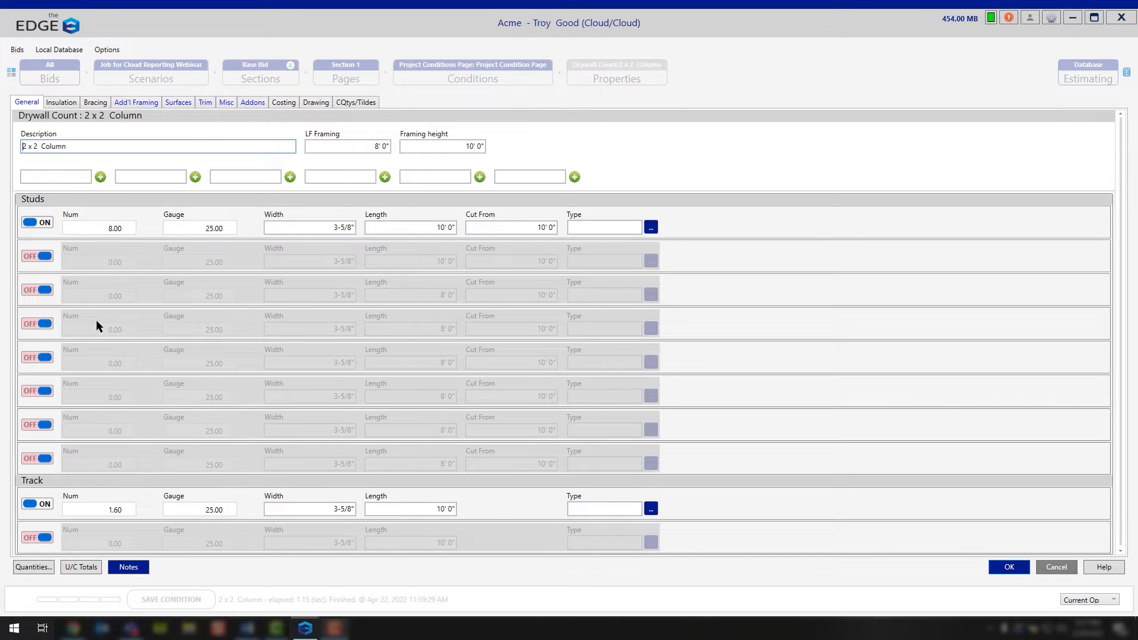
pyautogui.click(144, 101)
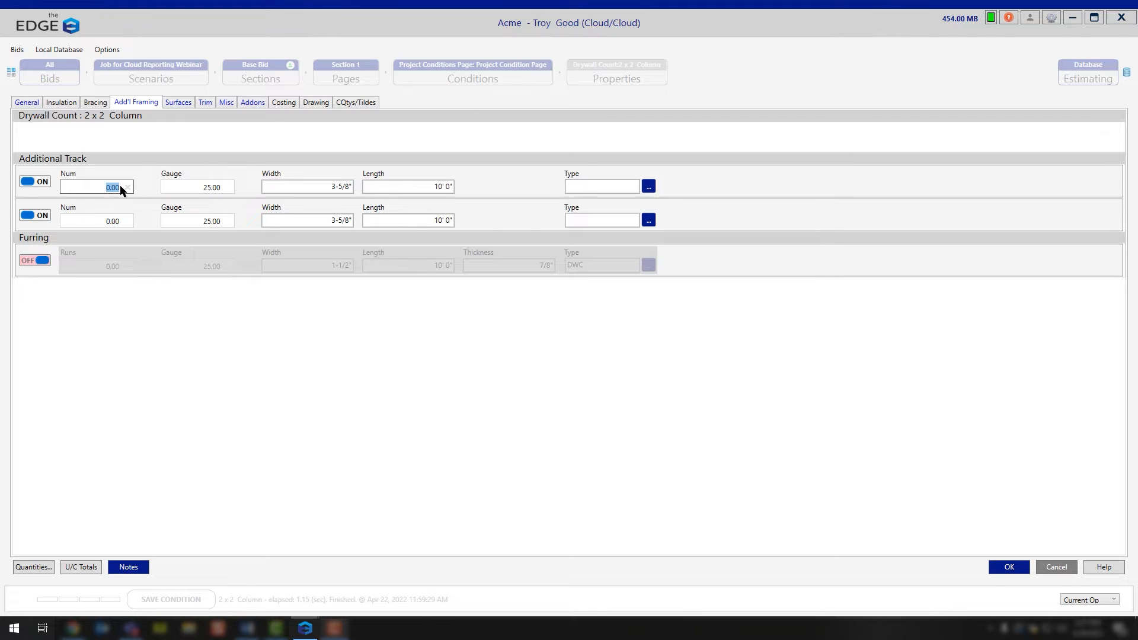
pyautogui.click(202, 188)
pyautogui.click(311, 186)
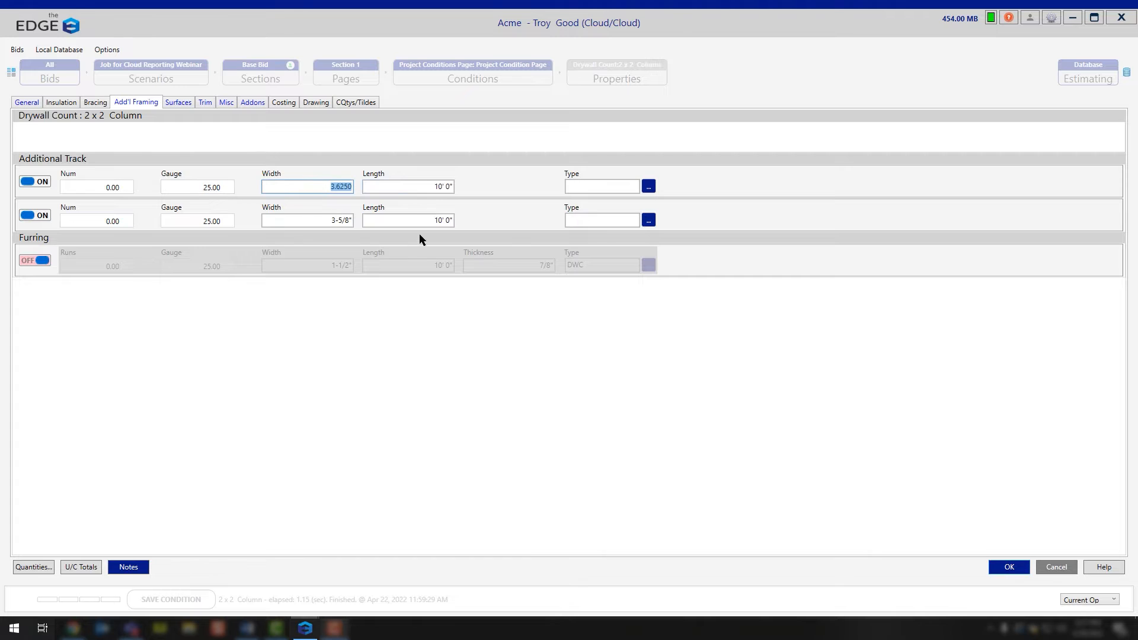
pyautogui.click(437, 187)
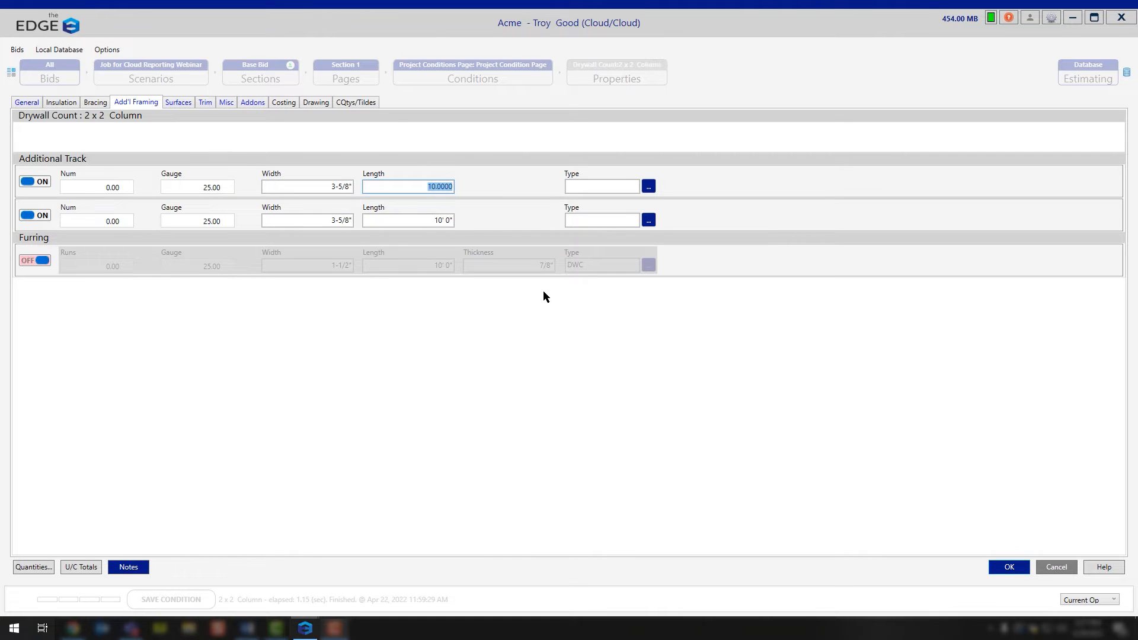
pyautogui.click(593, 186)
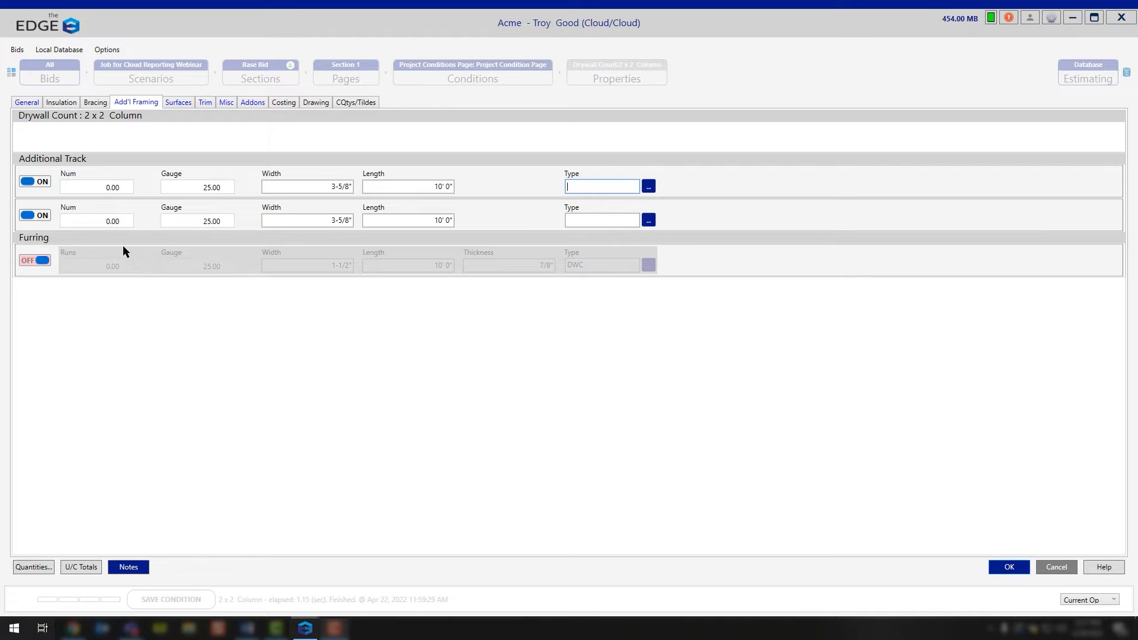
# Turn off both additional track rows for the 2 x 2 column.
pyautogui.click(29, 216)
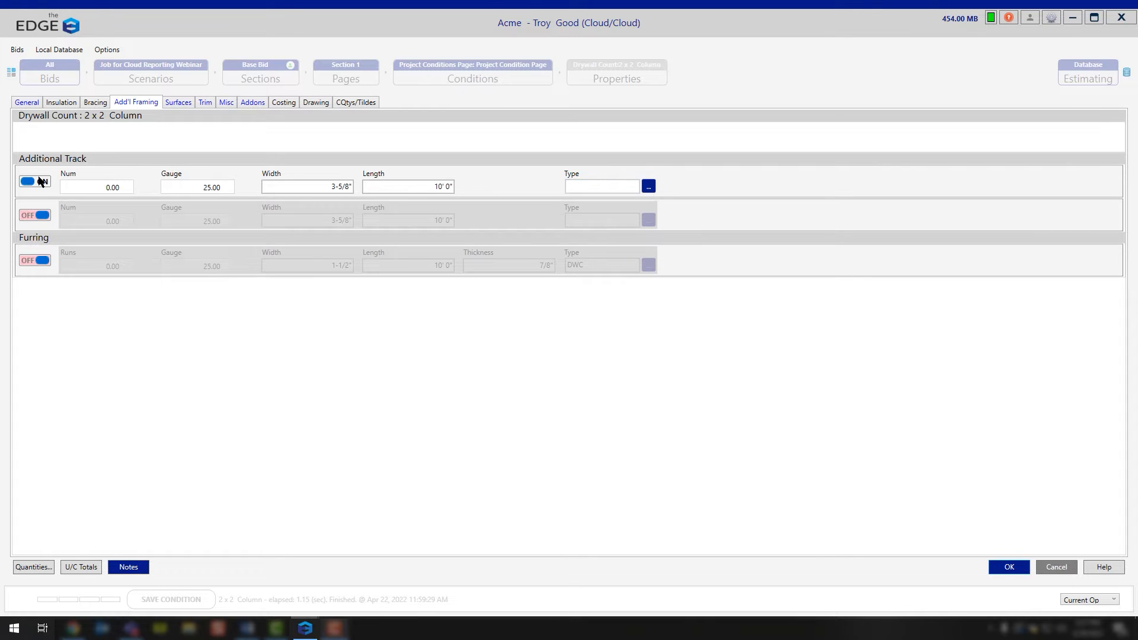
pyautogui.click(34, 182)
# Enable furring to examine its runs, gauge, width, length, thickness and type fields, and turn it back off.
pyautogui.click(43, 262)
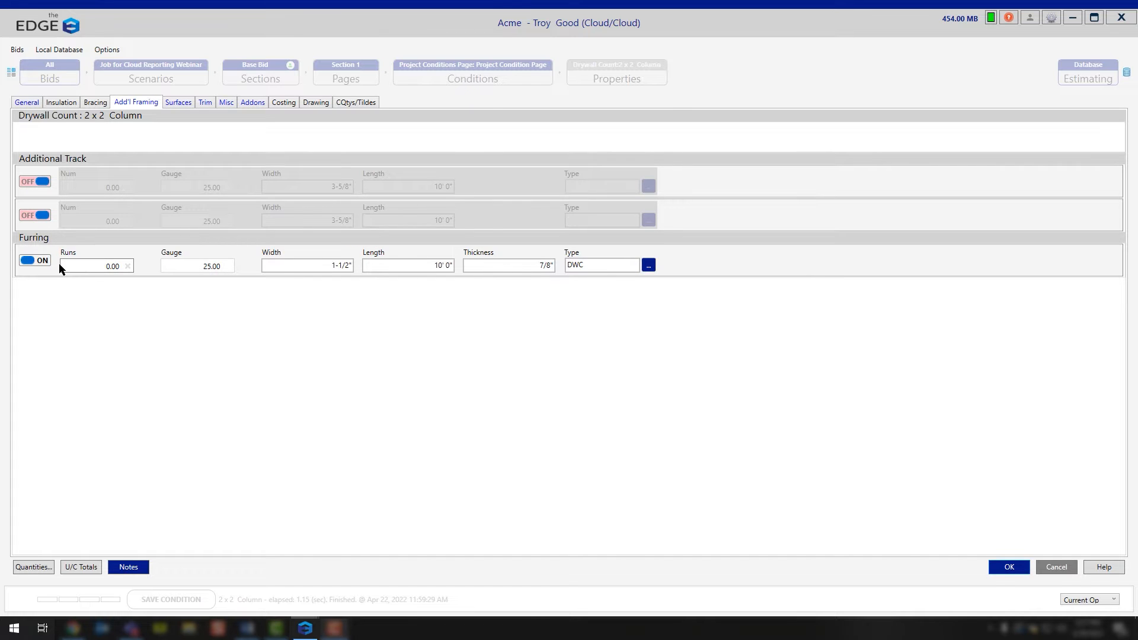
pyautogui.click(97, 266)
pyautogui.click(198, 268)
pyautogui.click(331, 265)
pyautogui.click(397, 266)
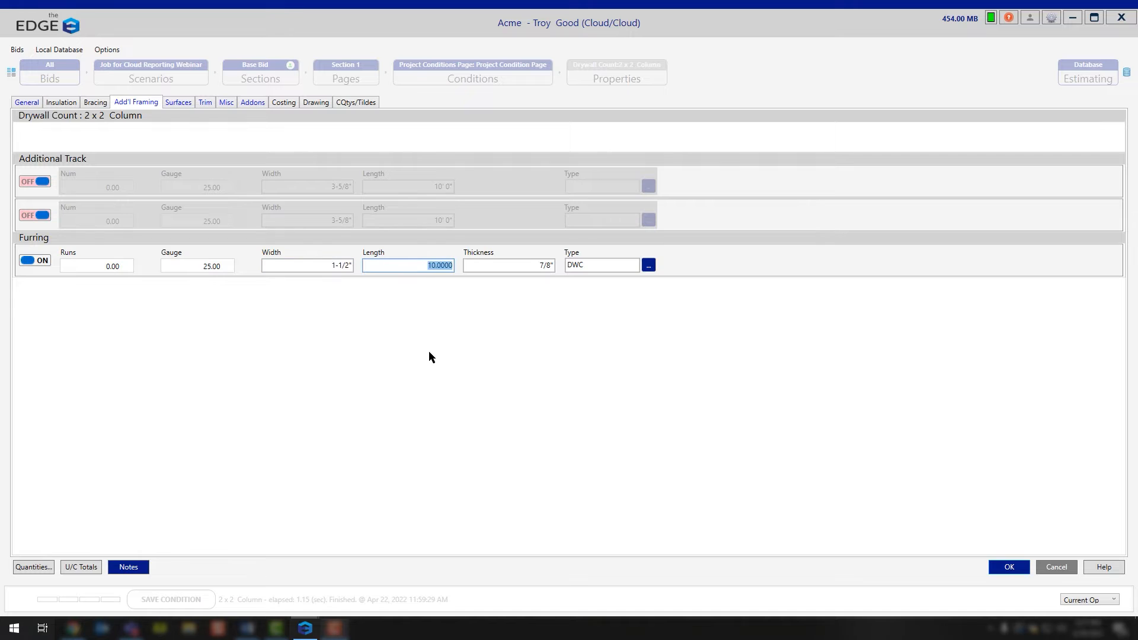
pyautogui.click(516, 268)
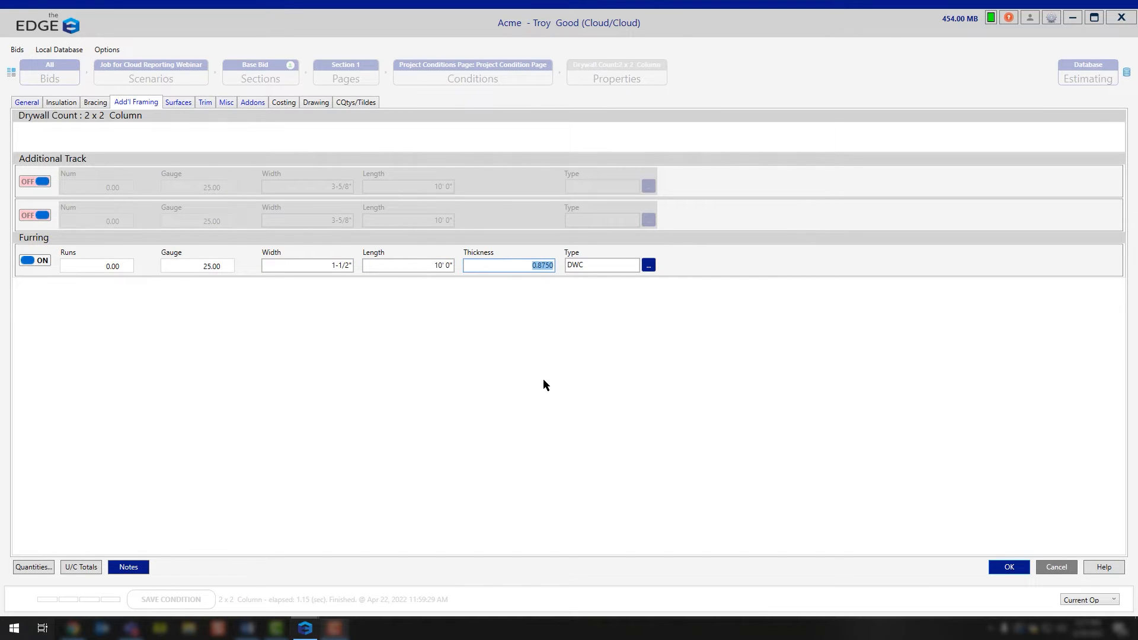
pyautogui.click(594, 269)
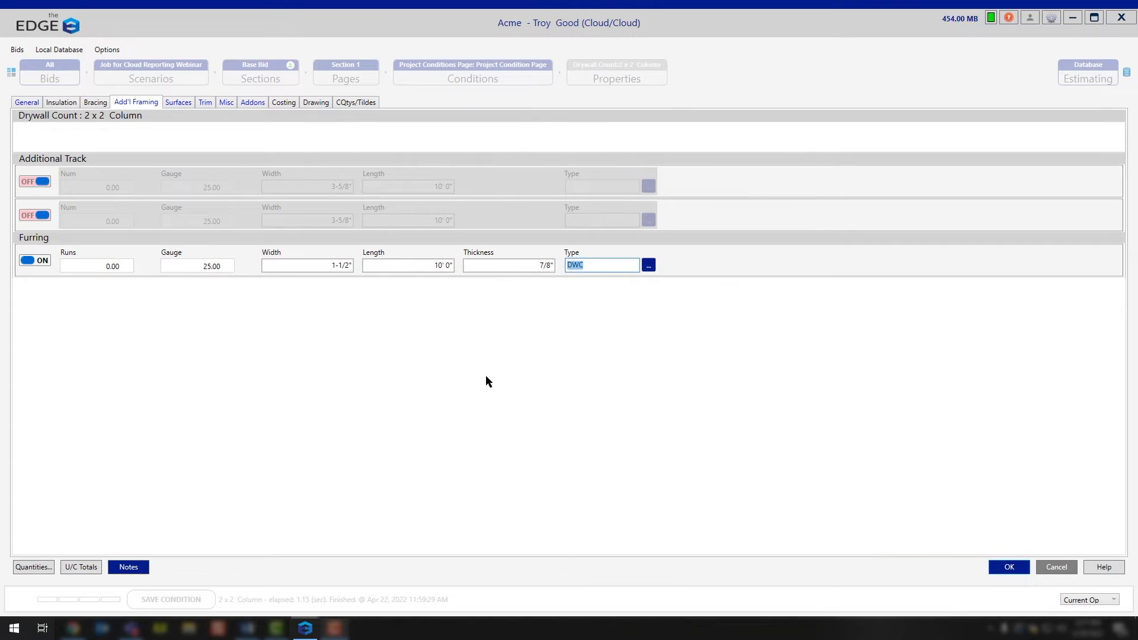
pyautogui.click(28, 264)
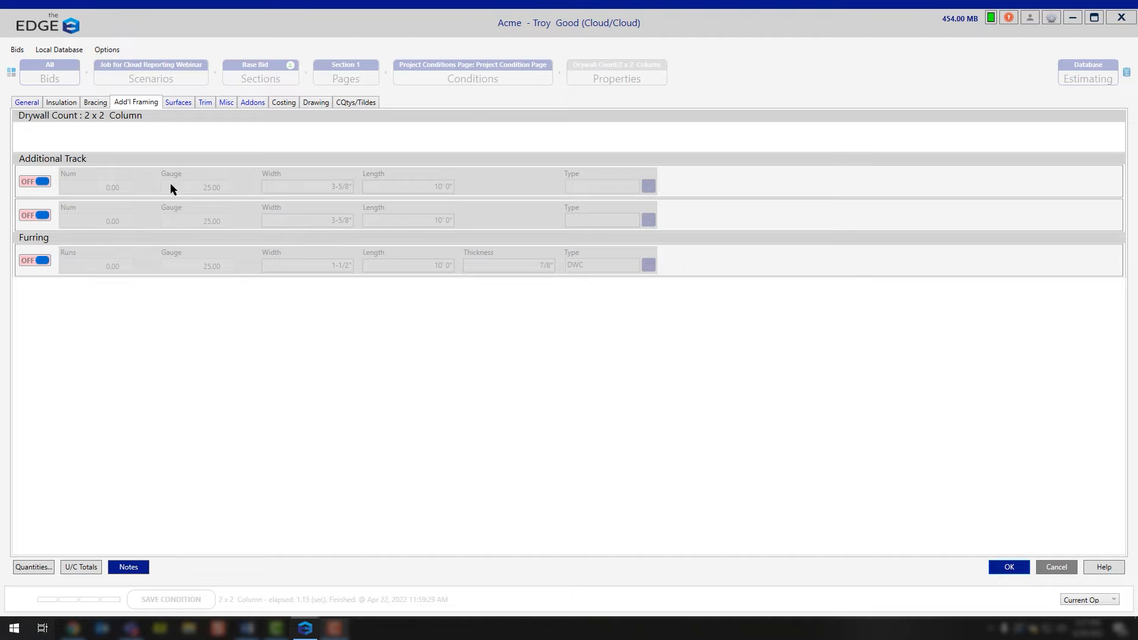
# Compare Board A's total surface height and length with the column's general LF framing and description.
pyautogui.click(184, 104)
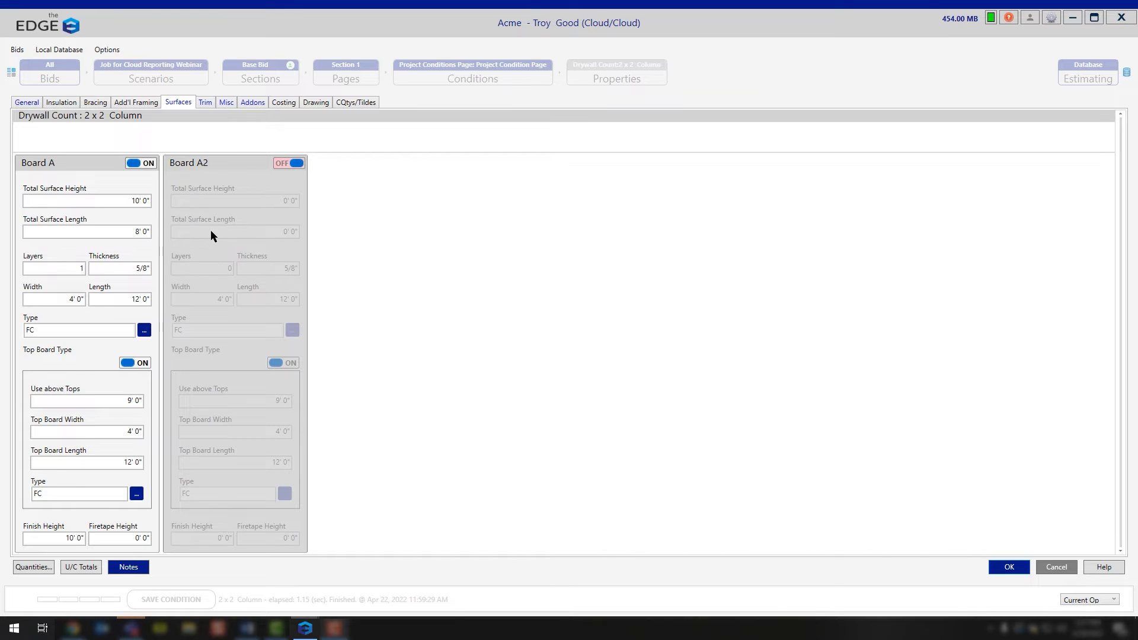
pyautogui.click(72, 201)
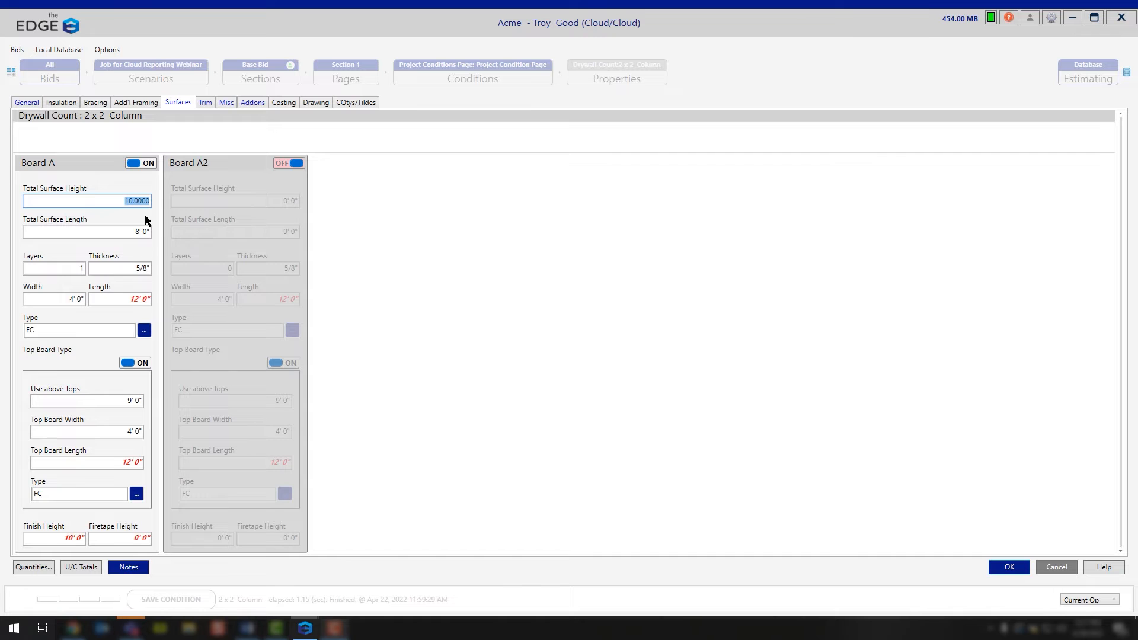
pyautogui.click(129, 236)
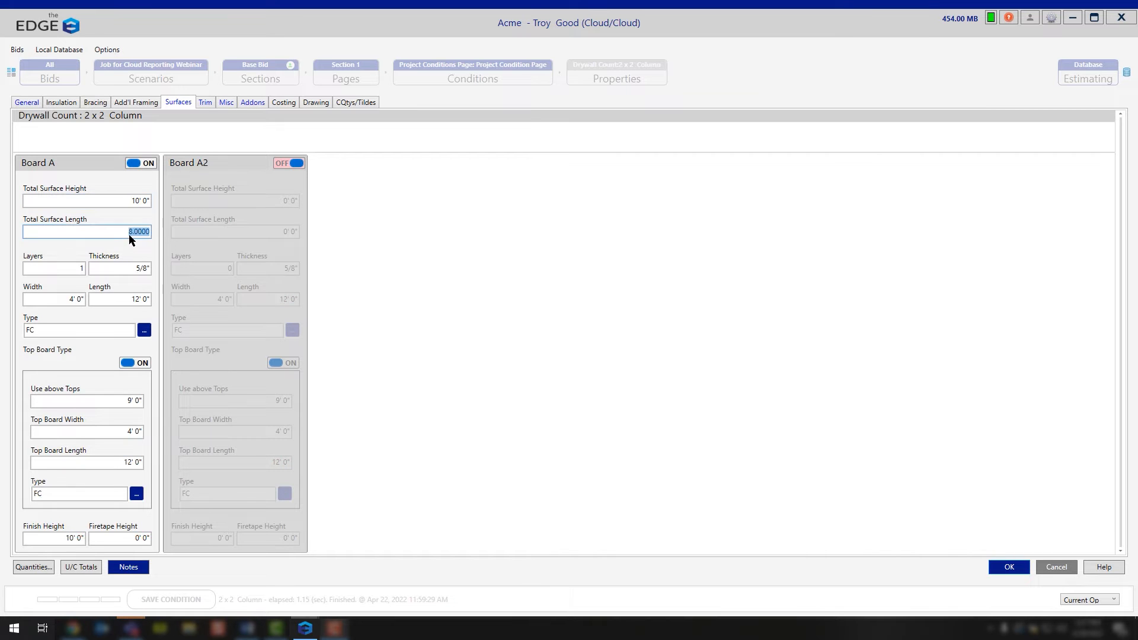
pyautogui.click(27, 102)
pyautogui.click(372, 151)
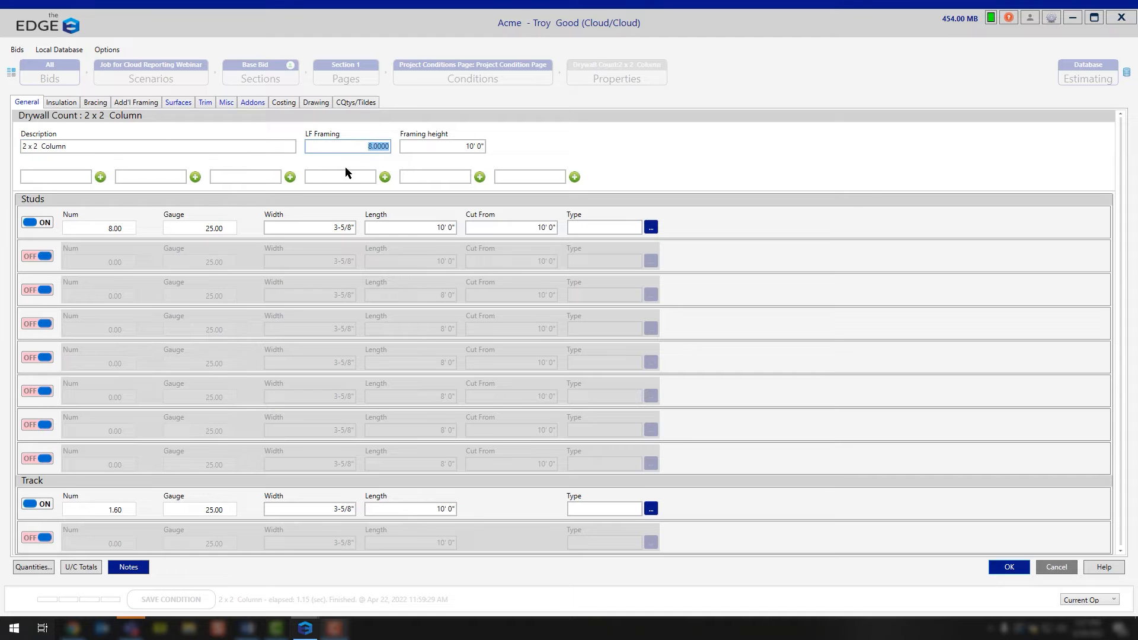
pyautogui.moveTo(38, 147); pyautogui.dragTo(22, 146)
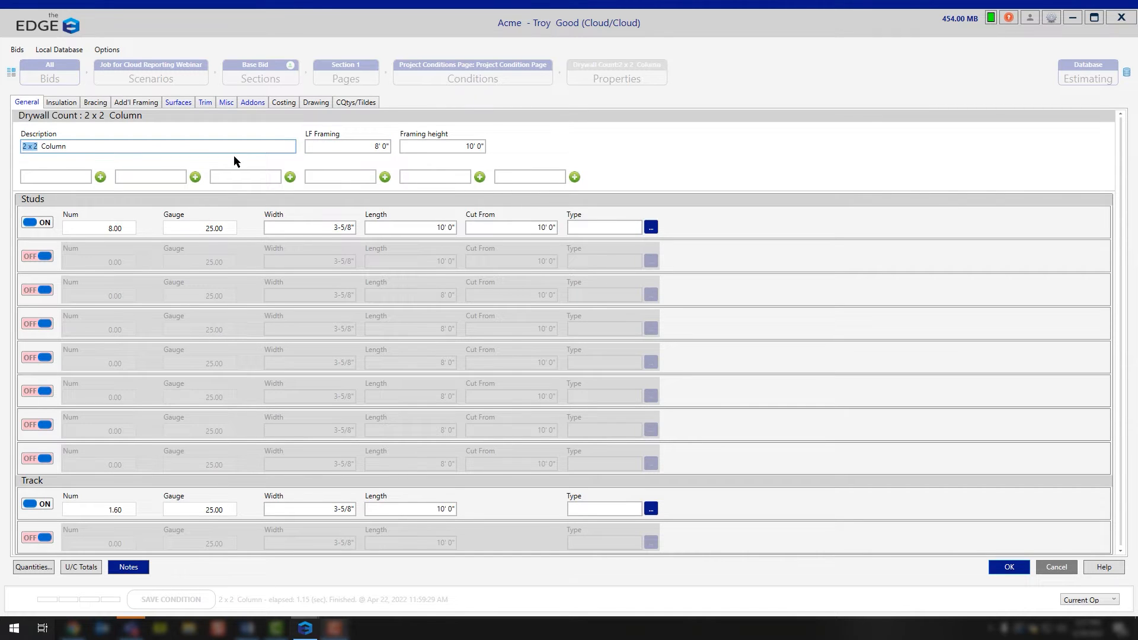
# Review Board A's surface height and length, layers, thickness, board width, board length and board type.
pyautogui.click(178, 102)
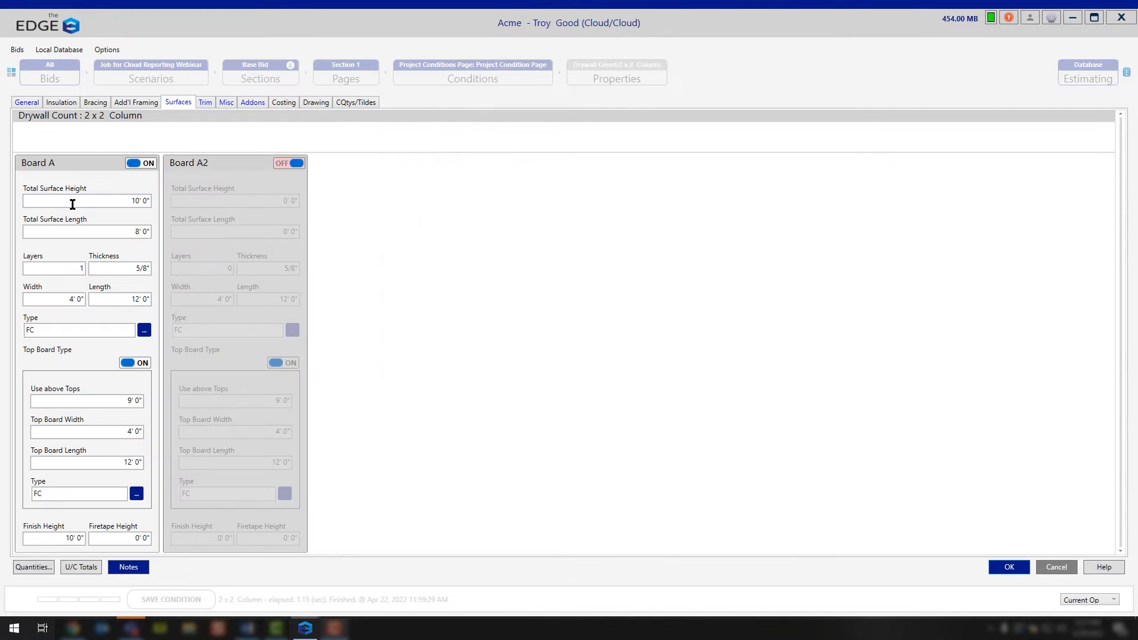
pyautogui.click(130, 202)
pyautogui.click(134, 233)
pyautogui.click(80, 270)
pyautogui.press('Tab')
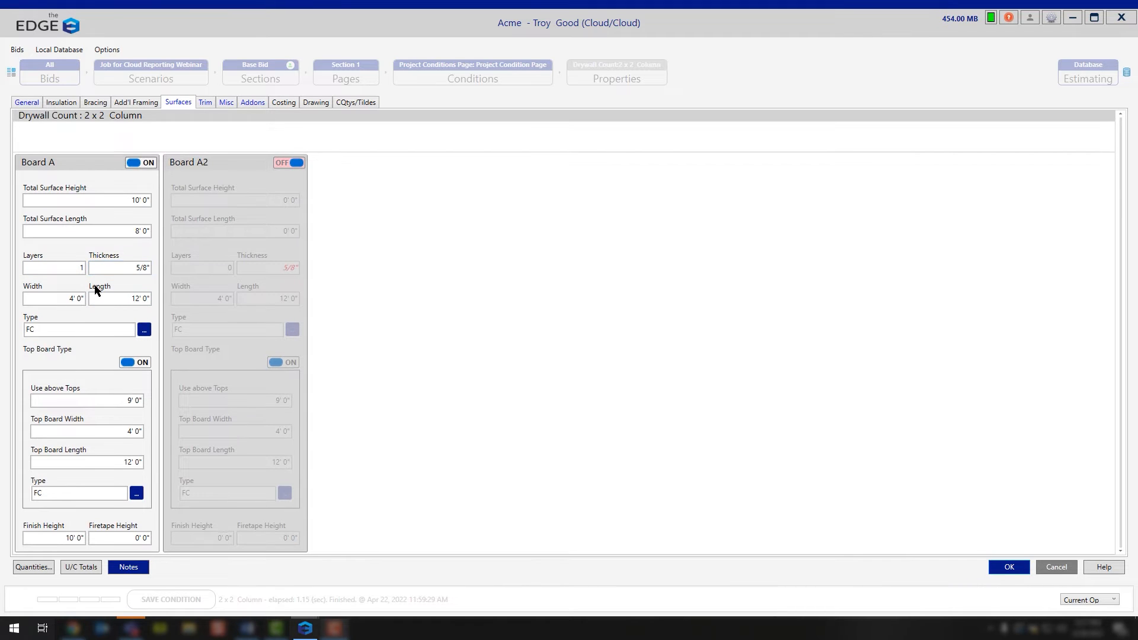
pyautogui.click(71, 301)
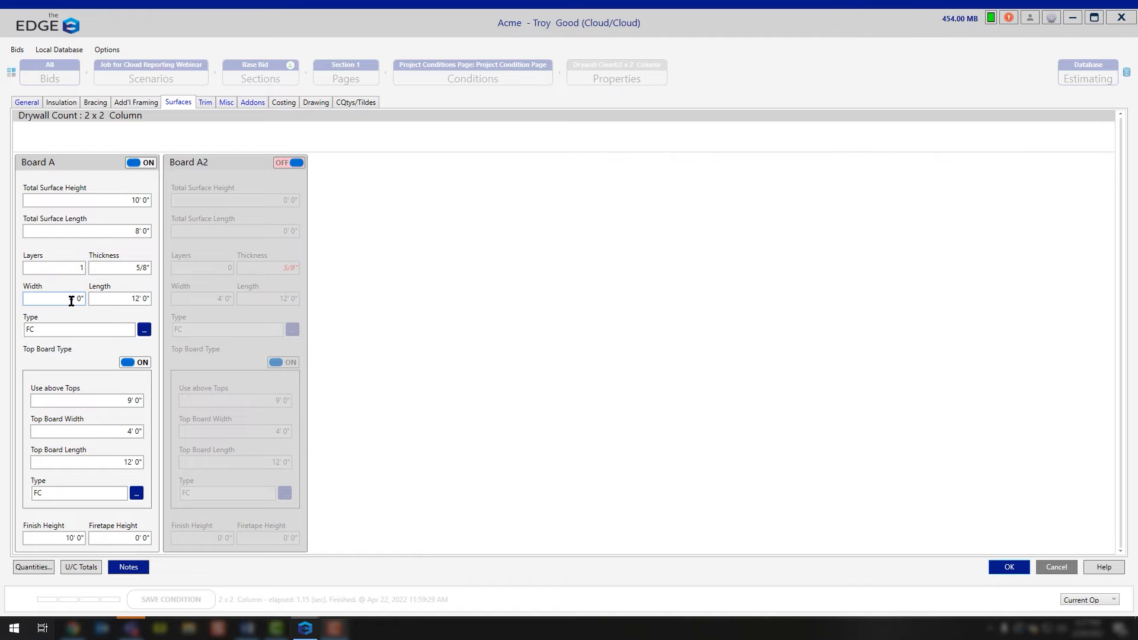
pyautogui.click(113, 300)
pyautogui.click(43, 328)
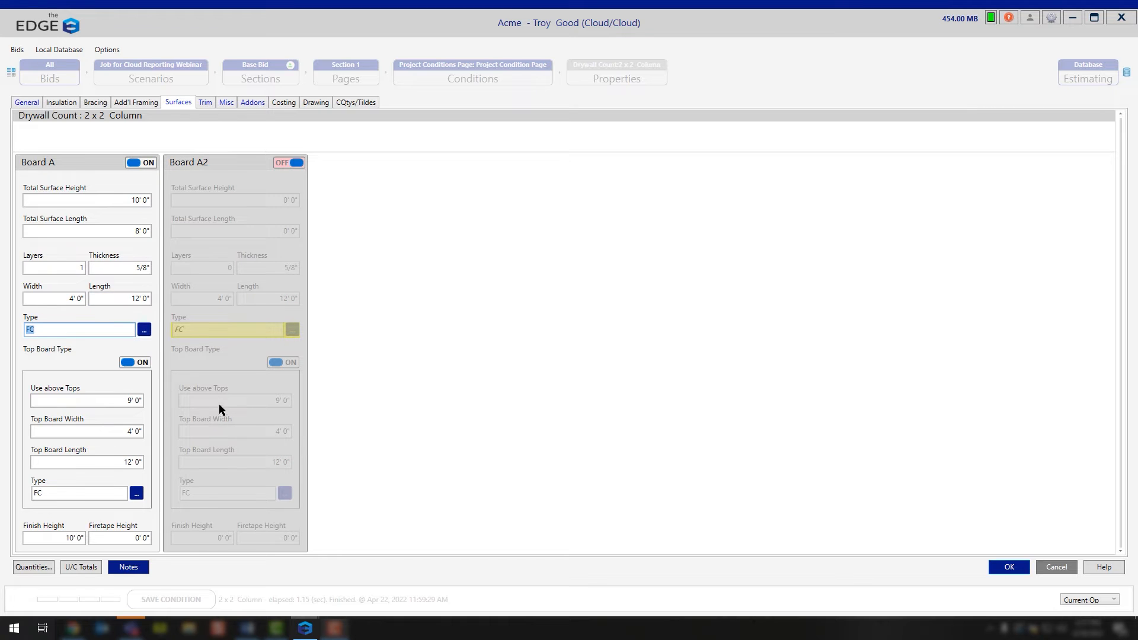
# Set Board A's top board length to 8' 0" and check the top board's type.
pyautogui.click(95, 351)
pyautogui.click(123, 431)
pyautogui.click(124, 463)
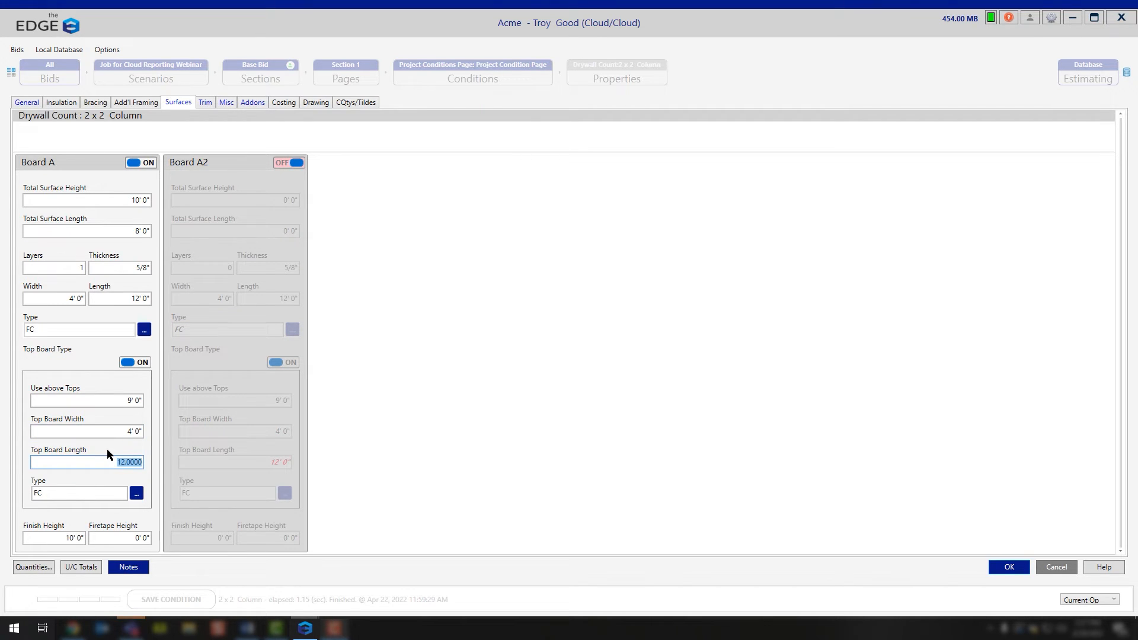
pyautogui.write('8')
pyautogui.press('Return')
pyautogui.click(55, 490)
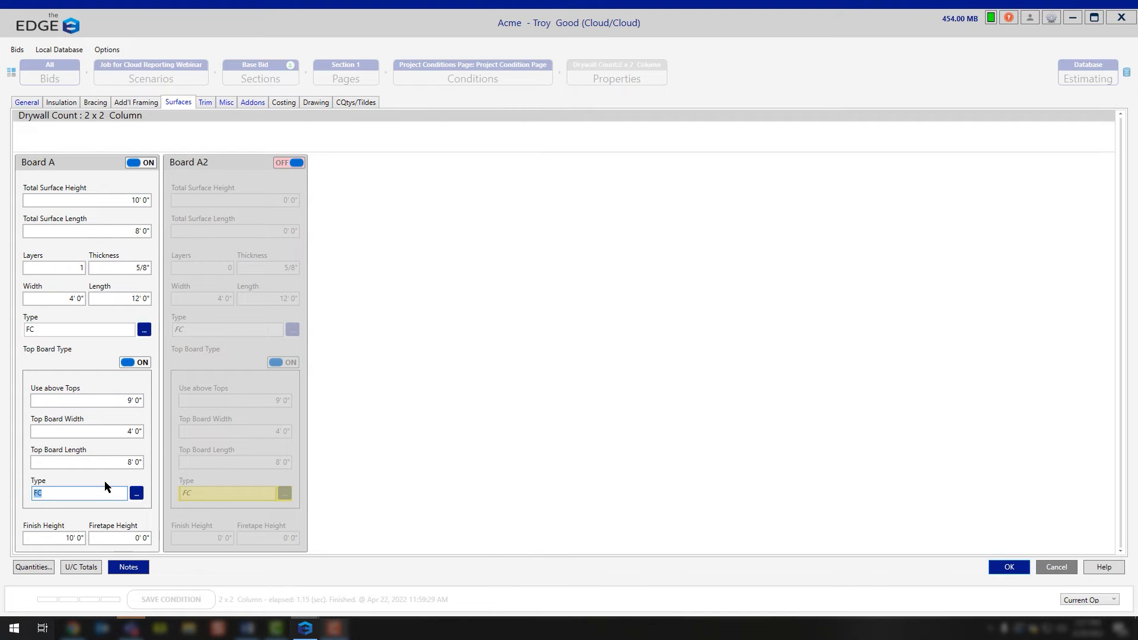
# Set Board A's finish height to 9' 0" and its firetape height to 1' 0".
pyautogui.click(57, 539)
pyautogui.click(109, 543)
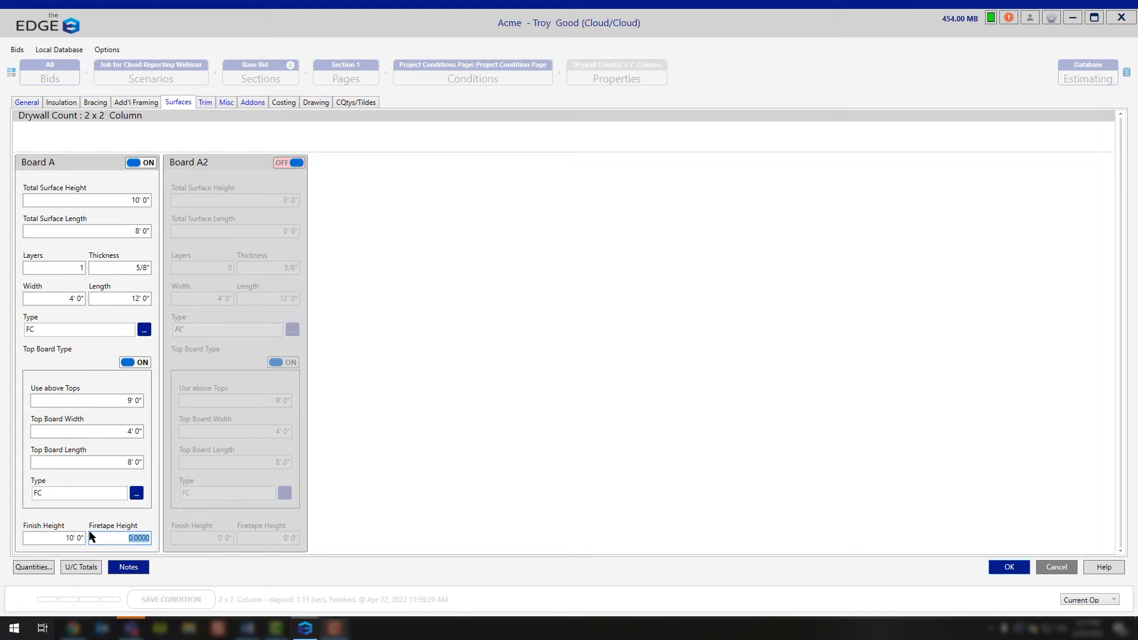
pyautogui.click(58, 537)
pyautogui.write('9')
pyautogui.press('Return')
pyautogui.click(146, 540)
pyautogui.click(179, 524)
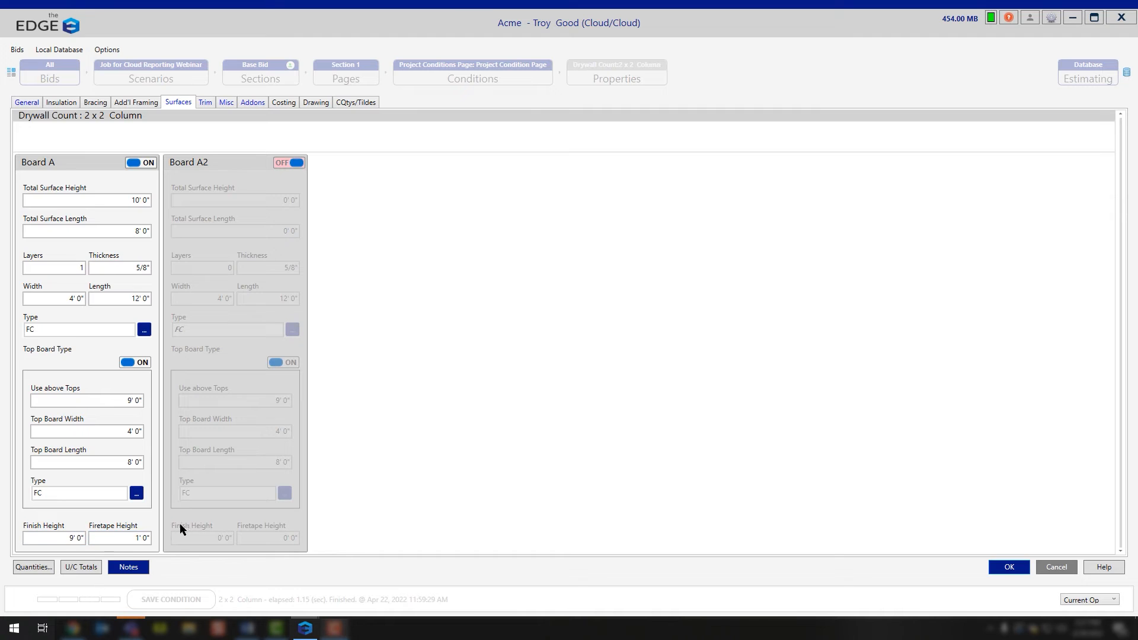
# Enable the Board A2 surface to view its fields, and turn it back off.
pyautogui.click(291, 168)
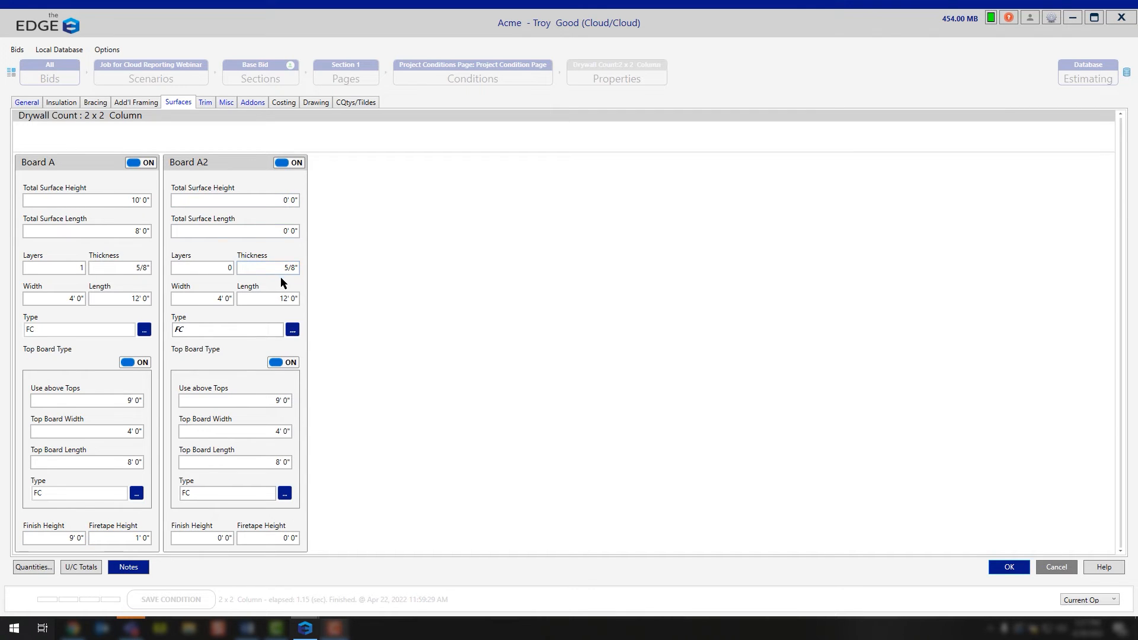
pyautogui.click(294, 168)
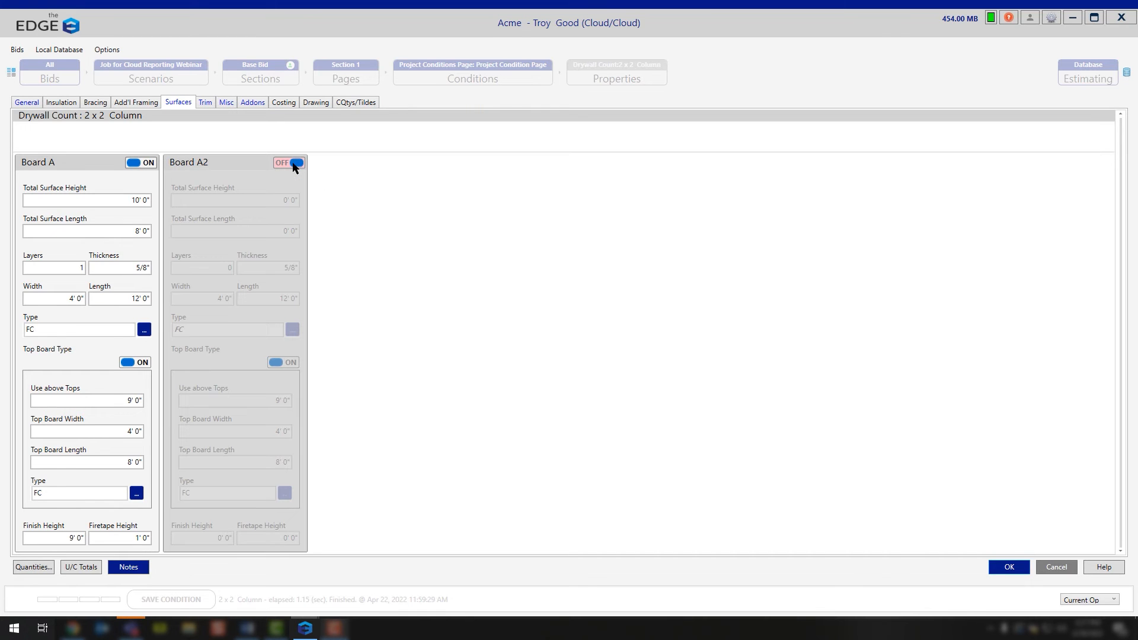
# Review Trim A's pieces, length, material, type, mud coverage and height, and briefly enable Trim B to view its fields.
pyautogui.click(205, 102)
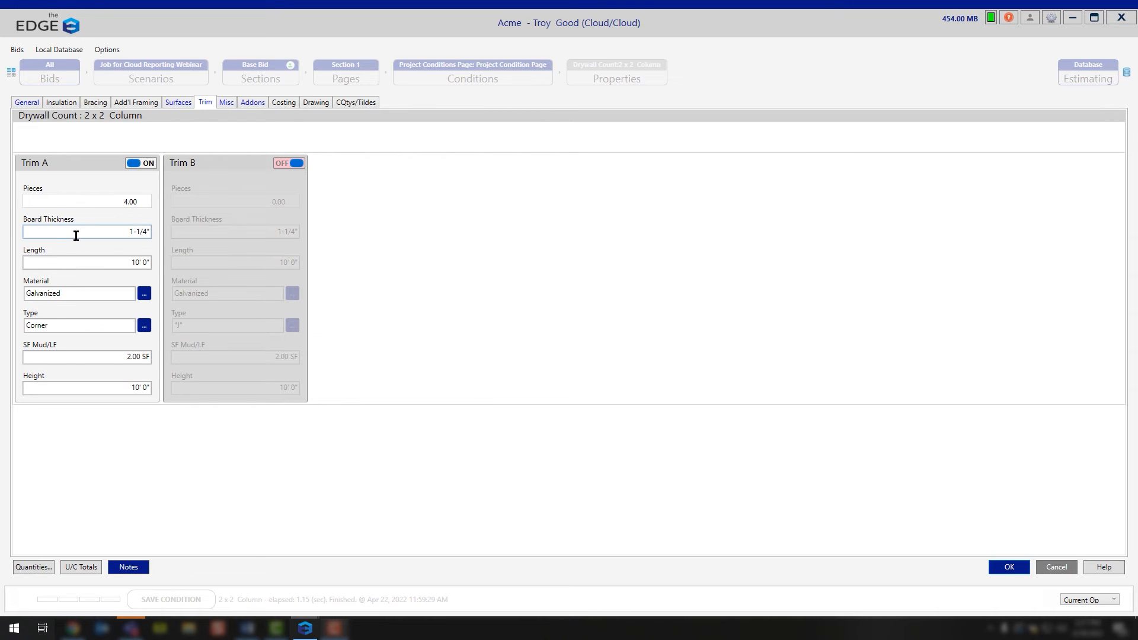
pyautogui.click(95, 202)
pyautogui.click(138, 262)
pyautogui.click(103, 292)
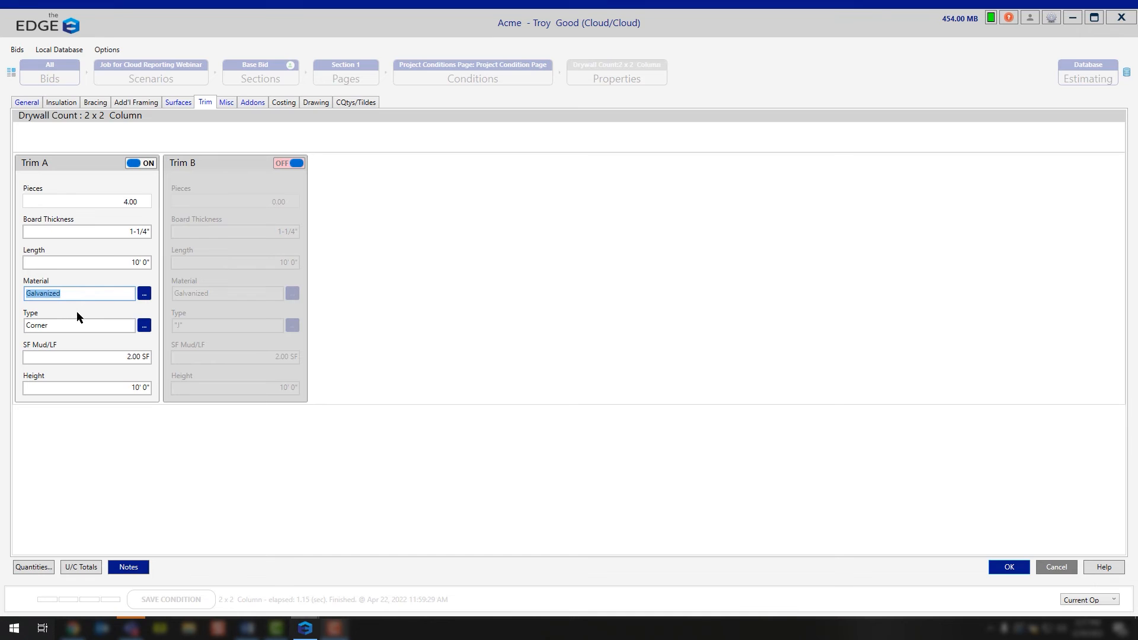
pyautogui.click(68, 325)
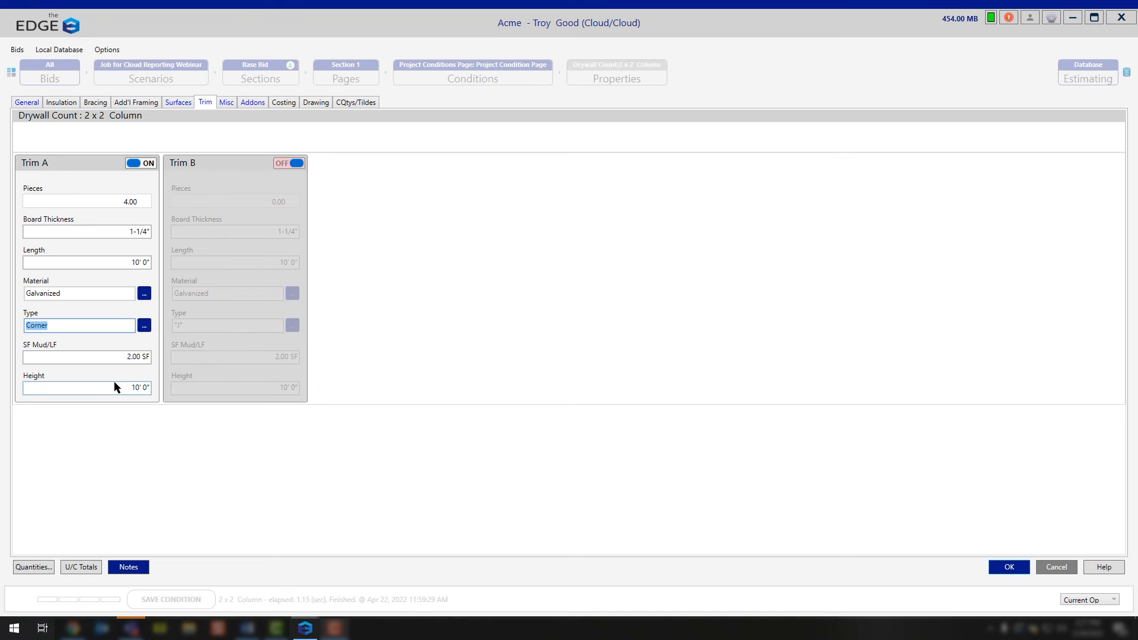
pyautogui.click(97, 388)
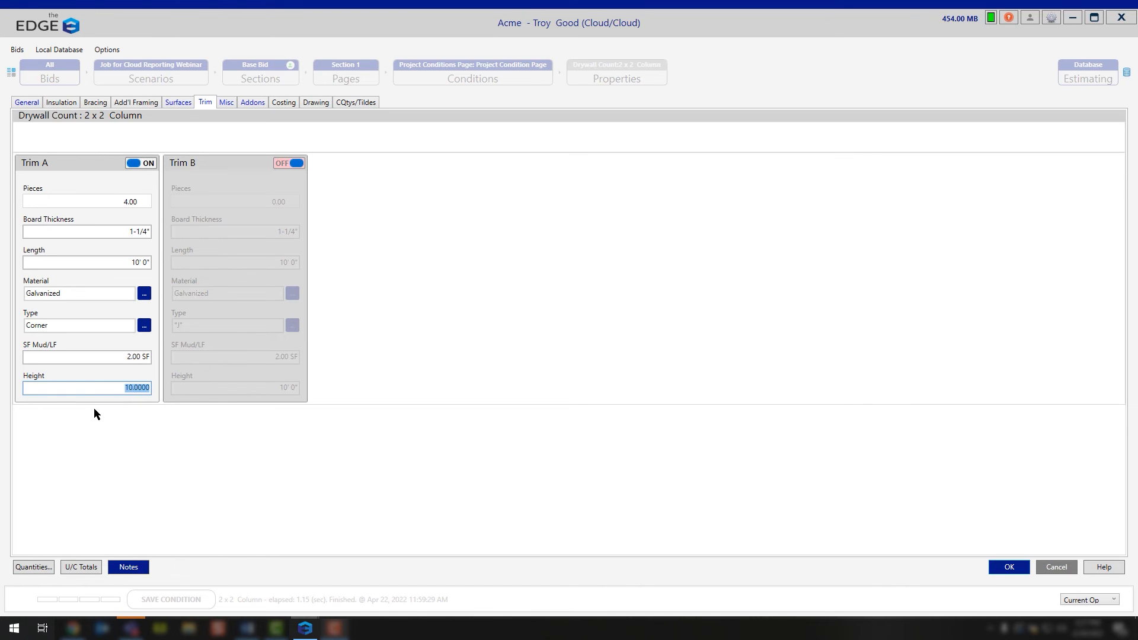
pyautogui.click(92, 357)
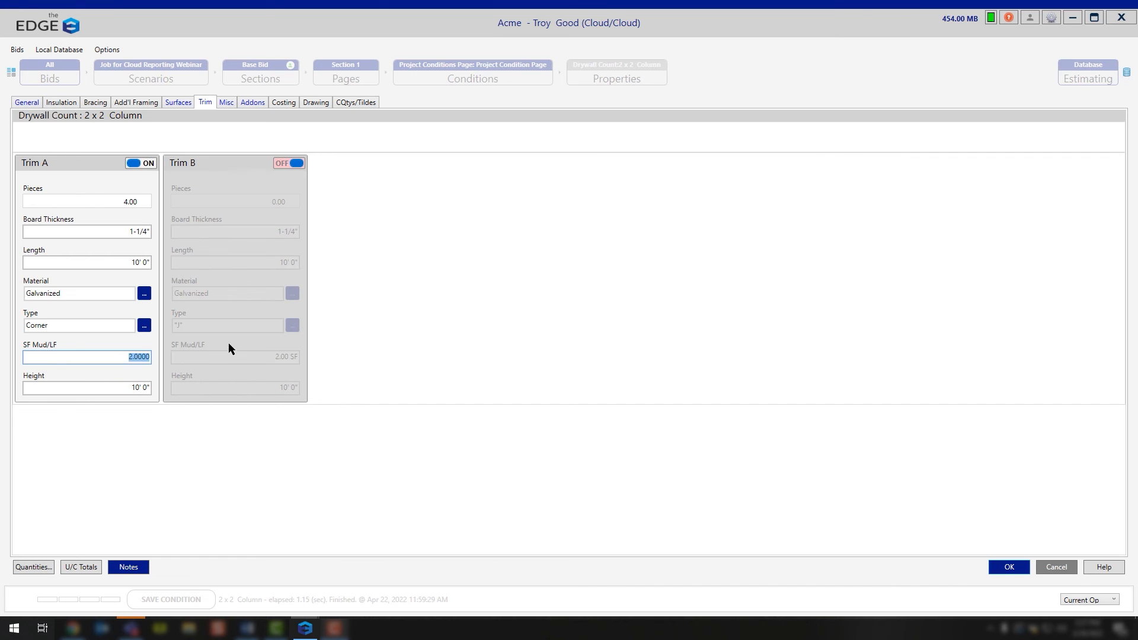
pyautogui.click(296, 164)
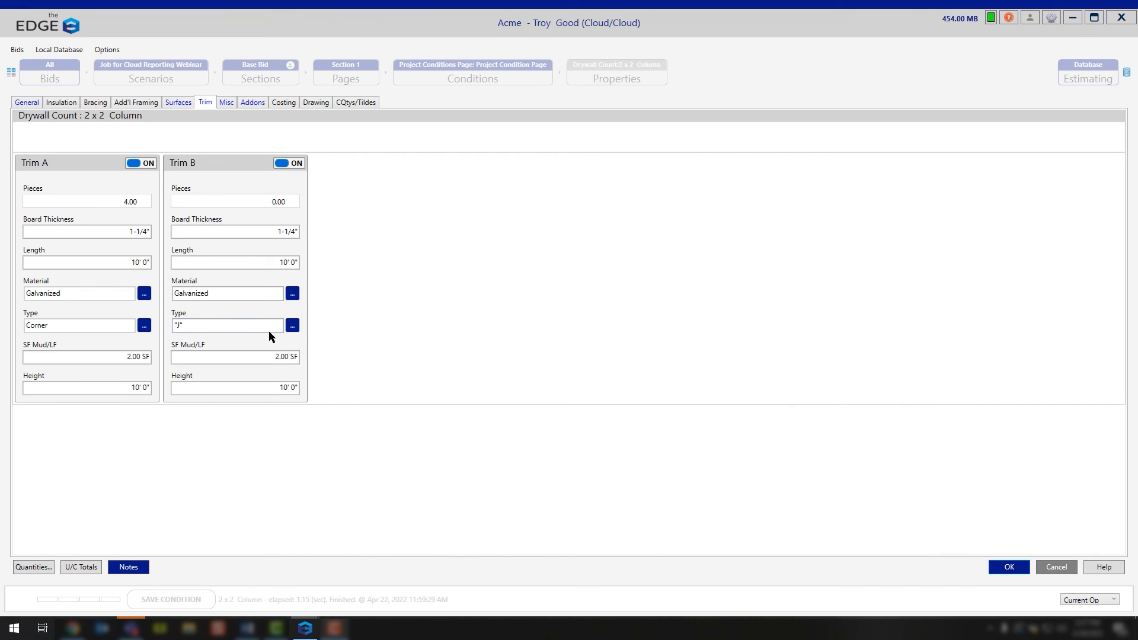
pyautogui.click(285, 163)
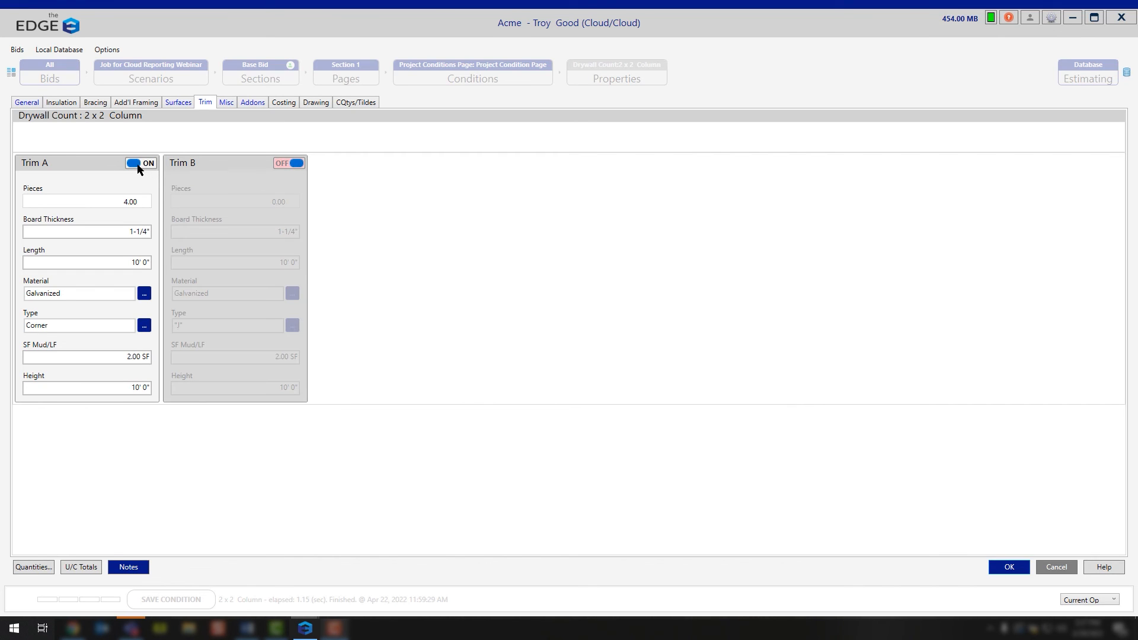
# Examine the column's misc items and the form for a new misc item, cancelling without adding one.
pyautogui.click(226, 104)
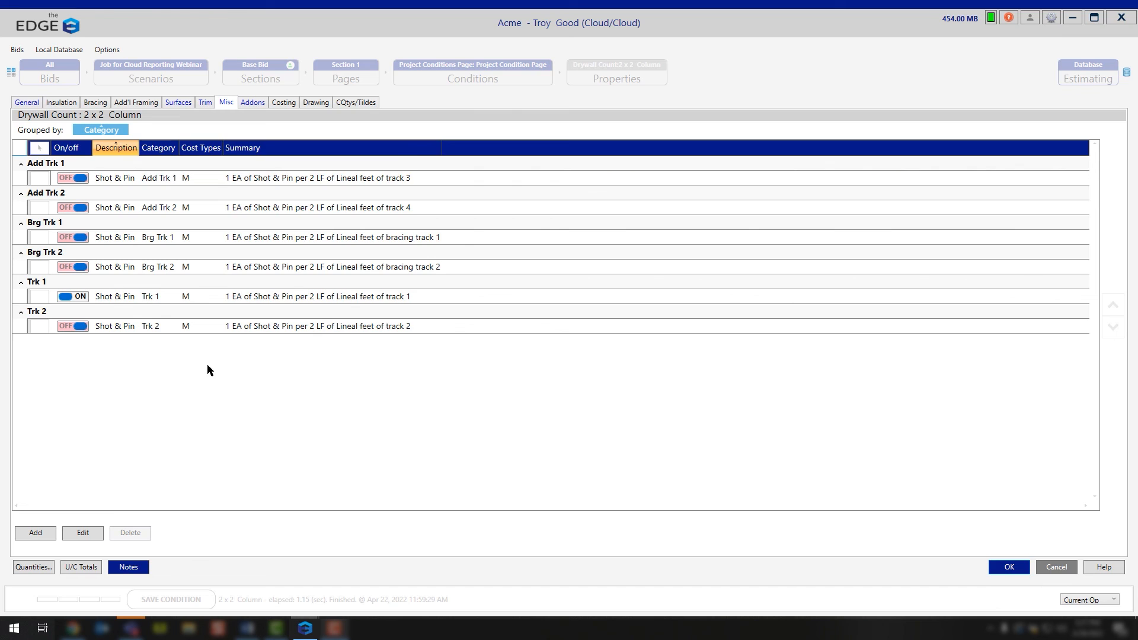
pyautogui.click(44, 532)
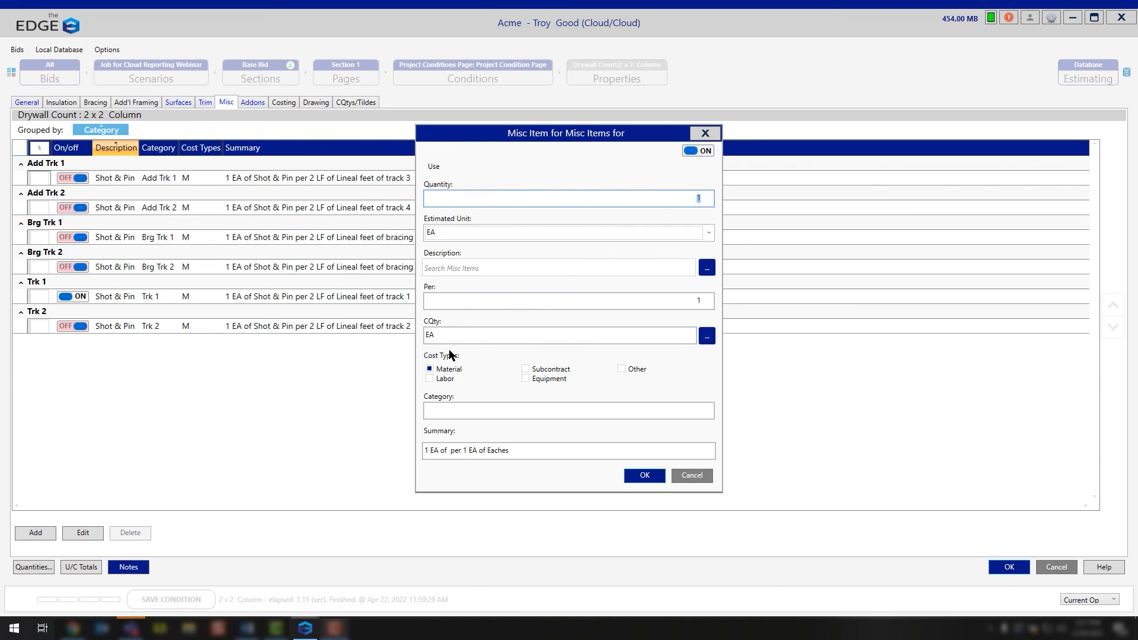
pyautogui.click(683, 475)
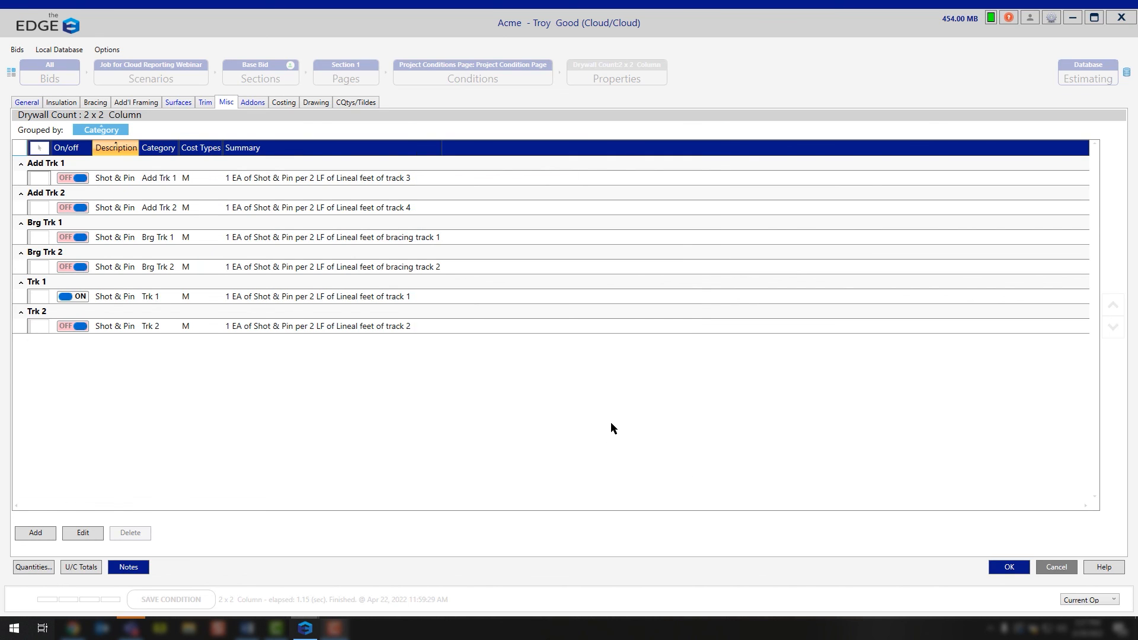